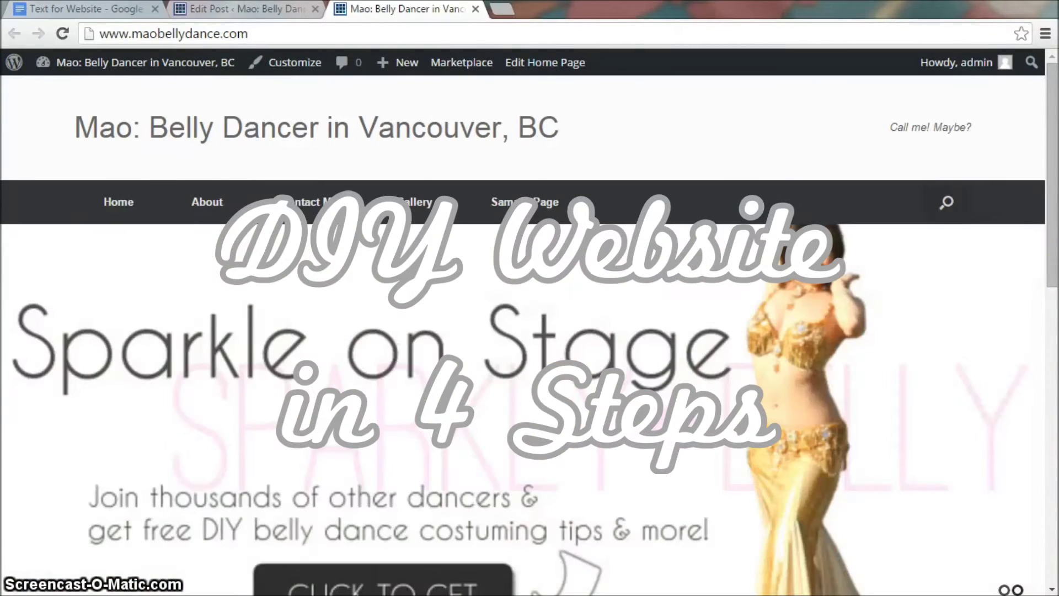
Step: Scroll down through the finished Mao belly dancer home page
scroll(996, 300, "down", 2)
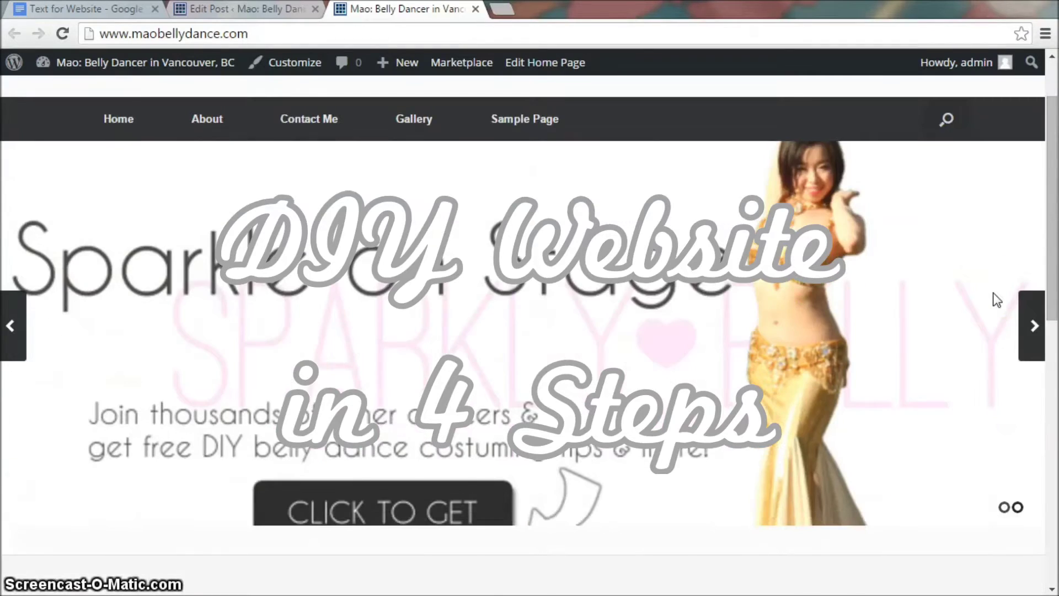
scroll(996, 299, "down", 6)
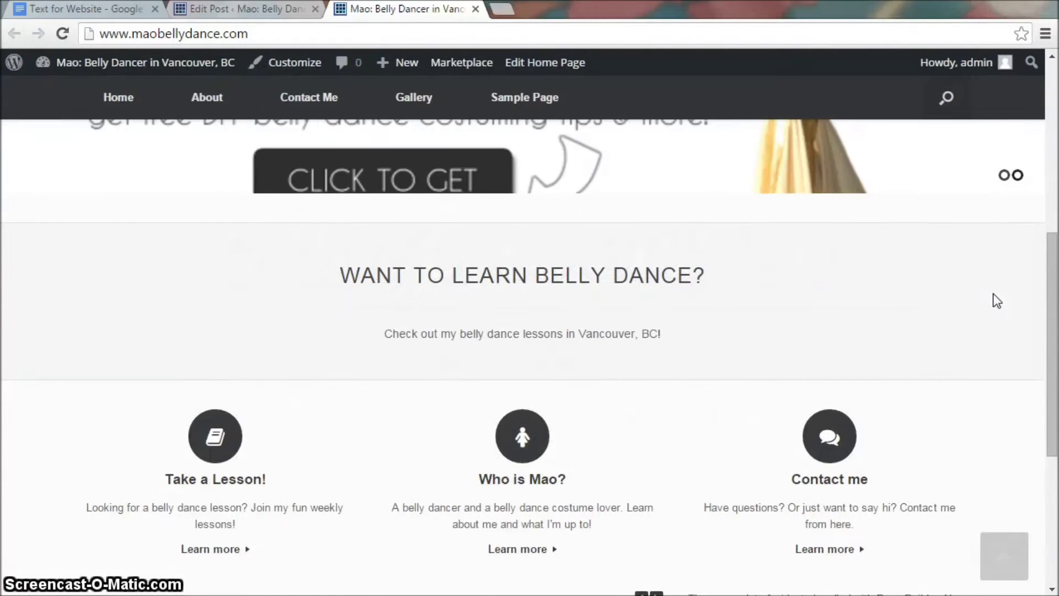
scroll(996, 299, "down", 5)
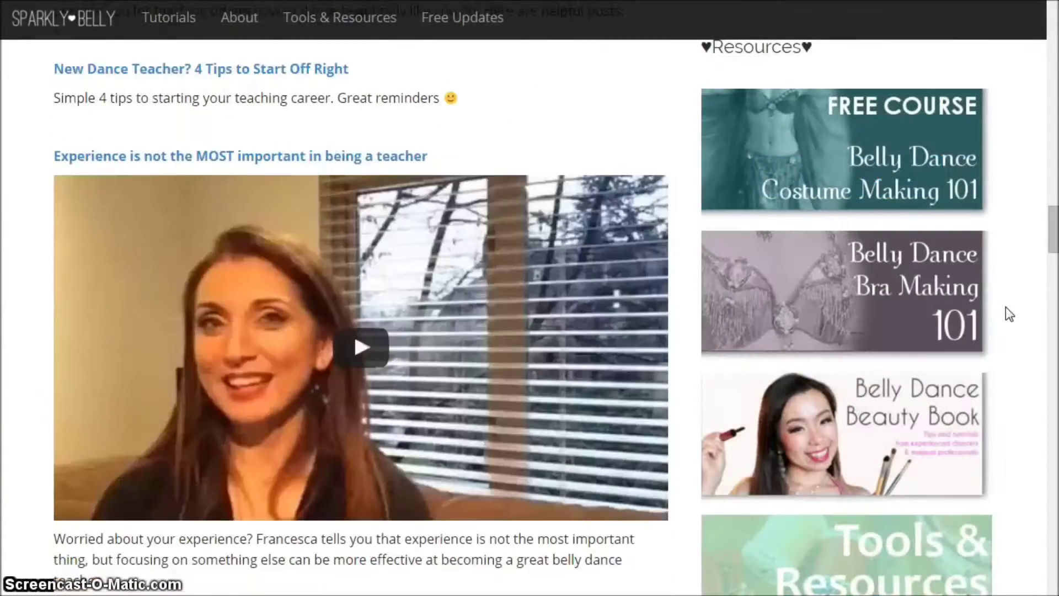
Step: Scroll through the Sparkly Belly tutorial article to Step 1's Bluehost domain search
scroll(1005, 306, "down", 9)
scroll(1005, 307, "down", 10)
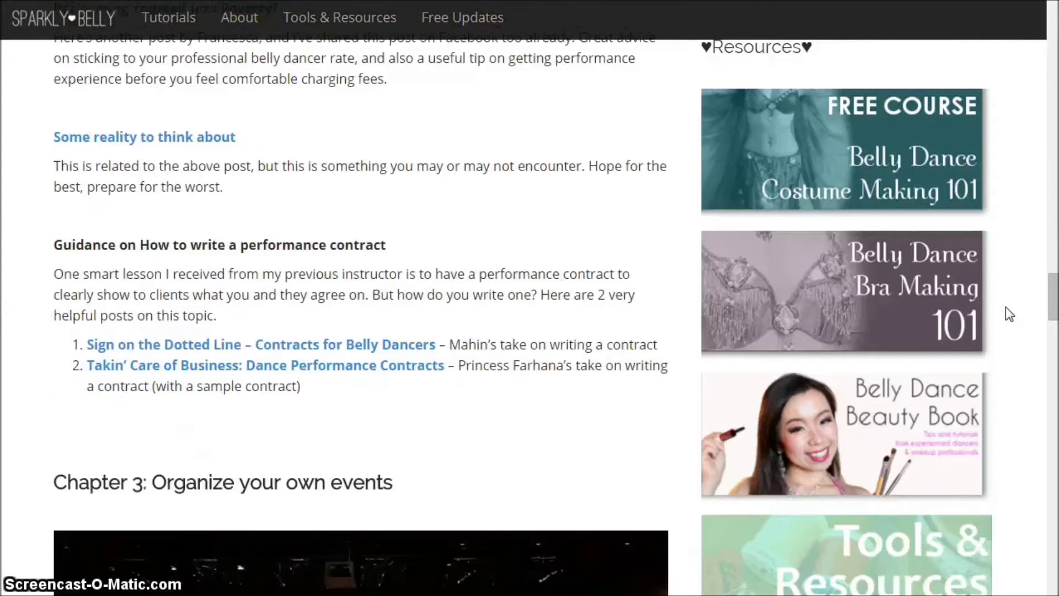
scroll(1005, 307, "down", 18)
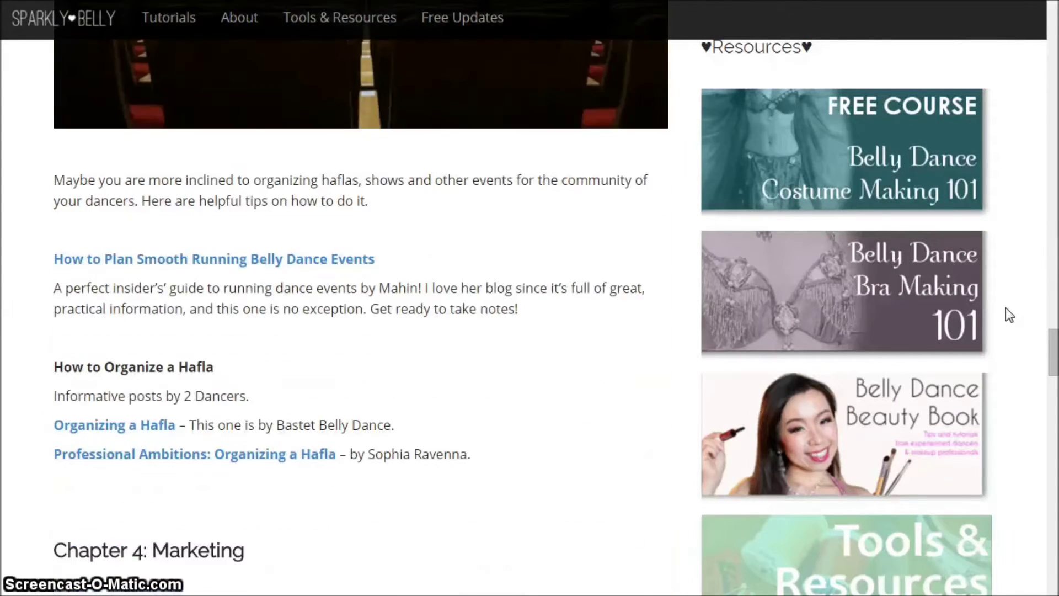
scroll(1005, 308, "down", 9)
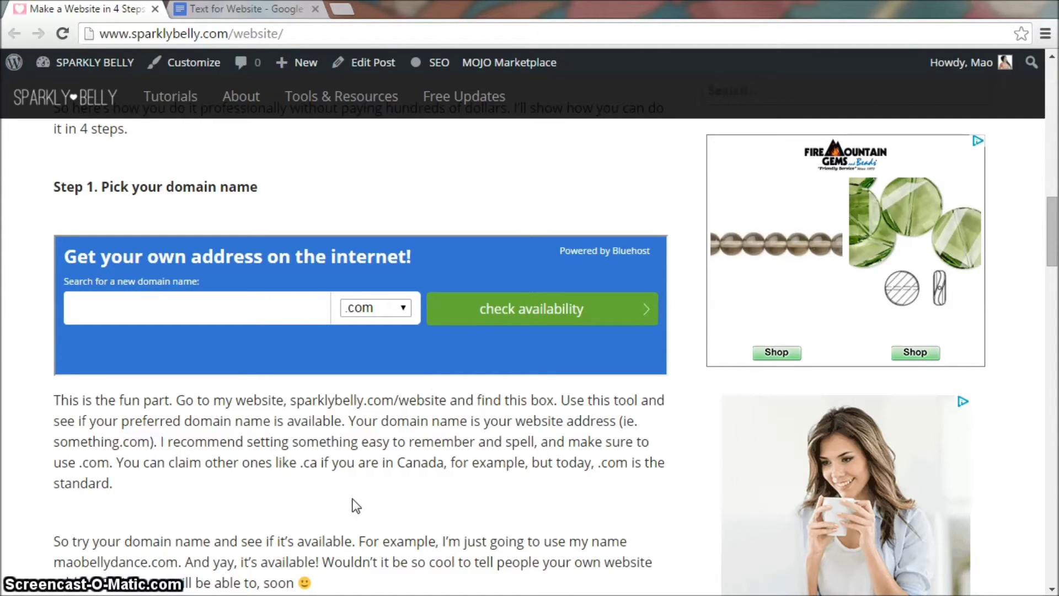
Step: Check availability of maobellydance with the .com extension in the domain search
left_click(216, 307)
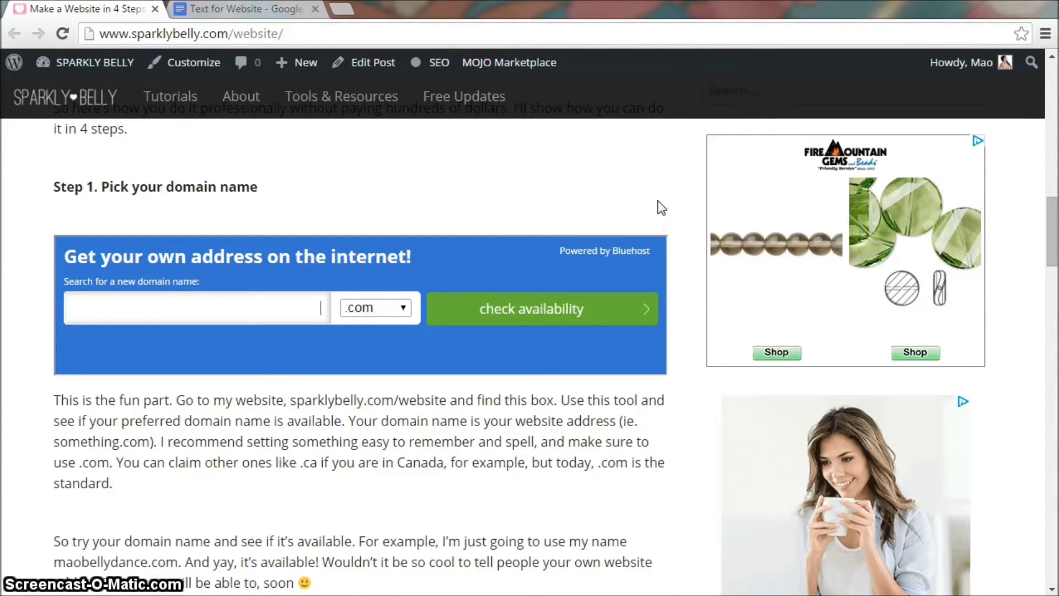
type("maobel")
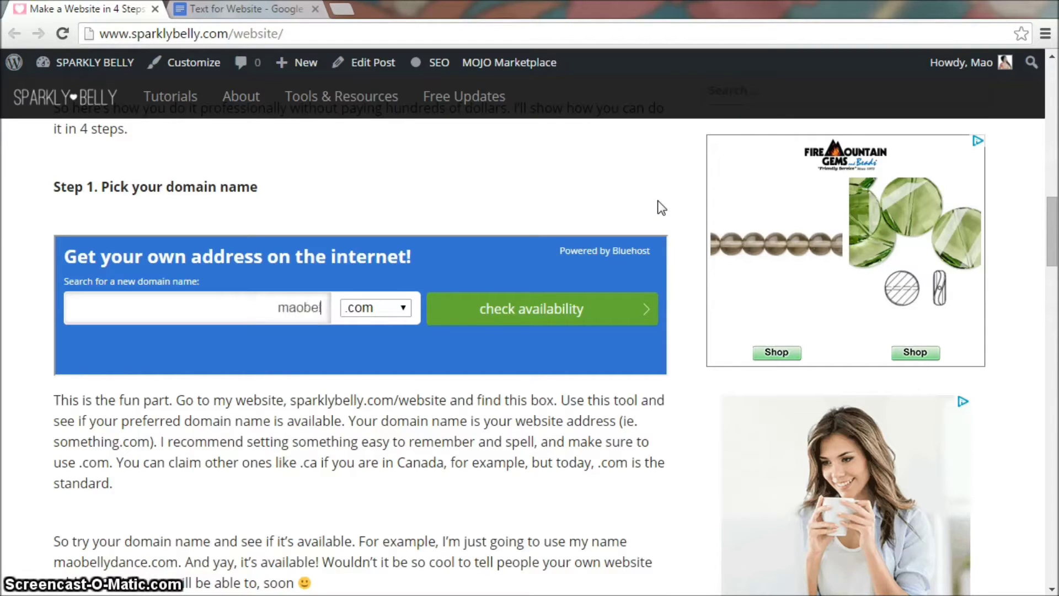
type("lydance")
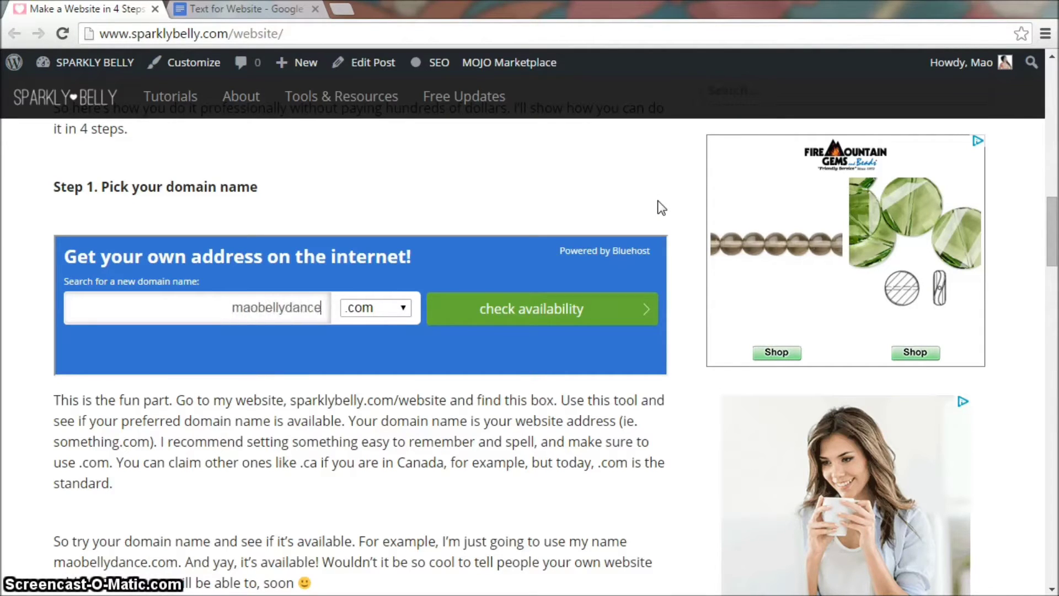
left_click(626, 208)
left_click(518, 310)
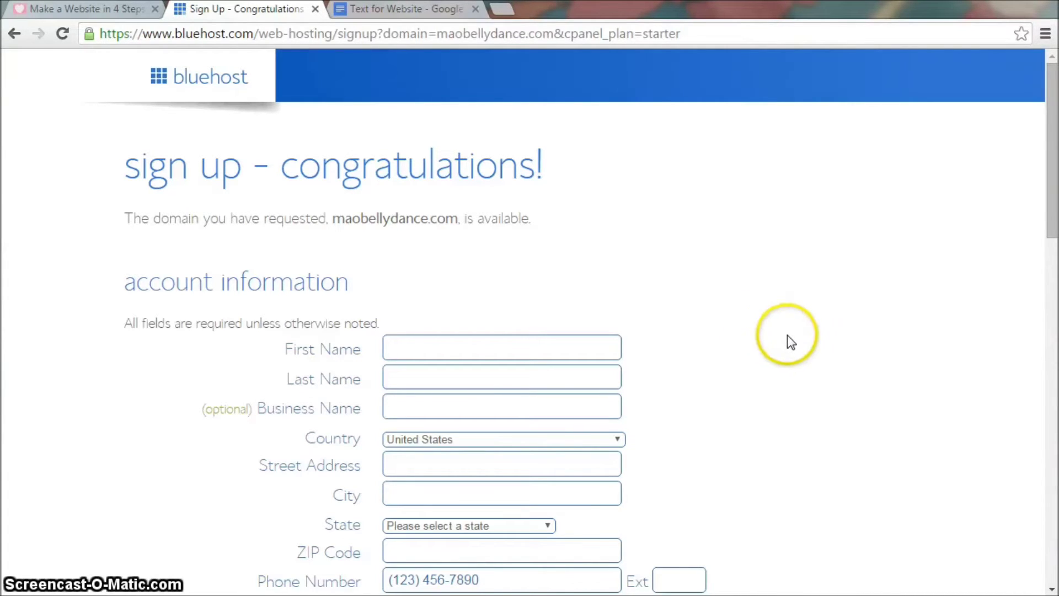
Step: Choose the 'Basic 12 Month Price - $5.95/mo.' account plan under package information
scroll(789, 339, "down", 2)
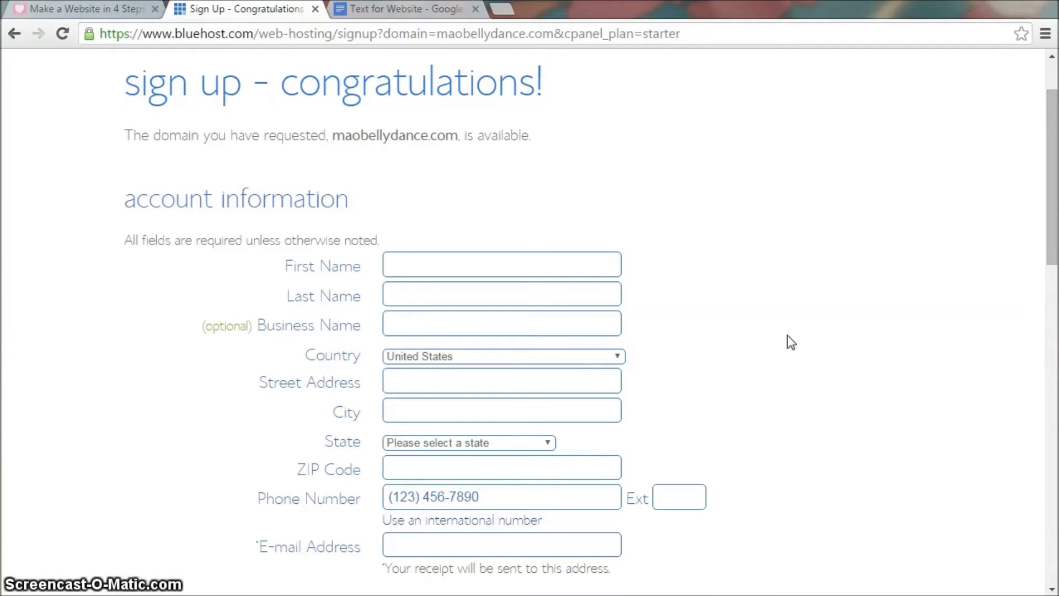
scroll(791, 341, "down", 2)
scroll(791, 342, "down", 2)
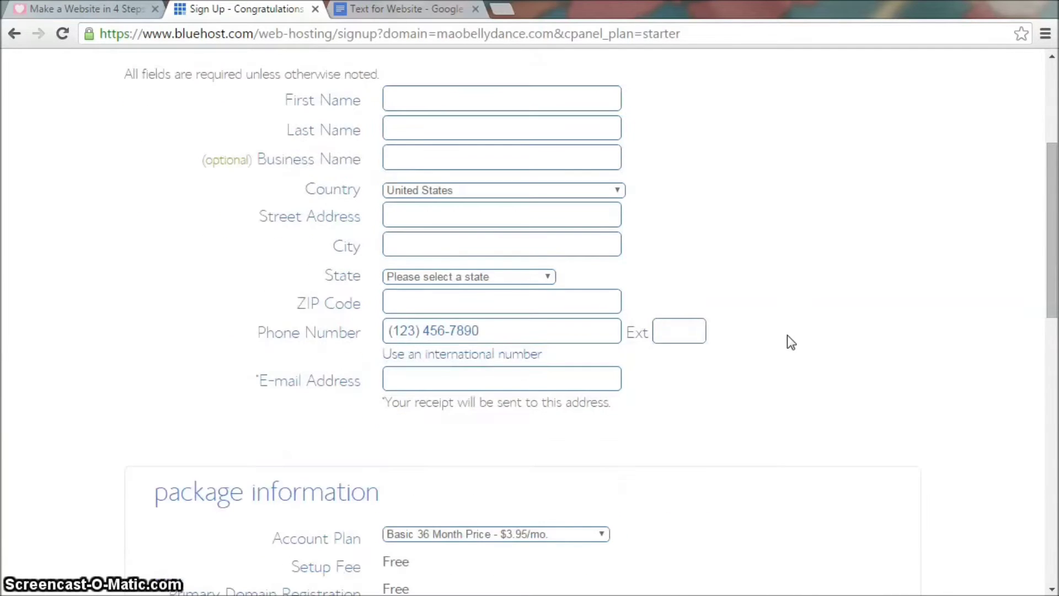
scroll(787, 337, "down", 6)
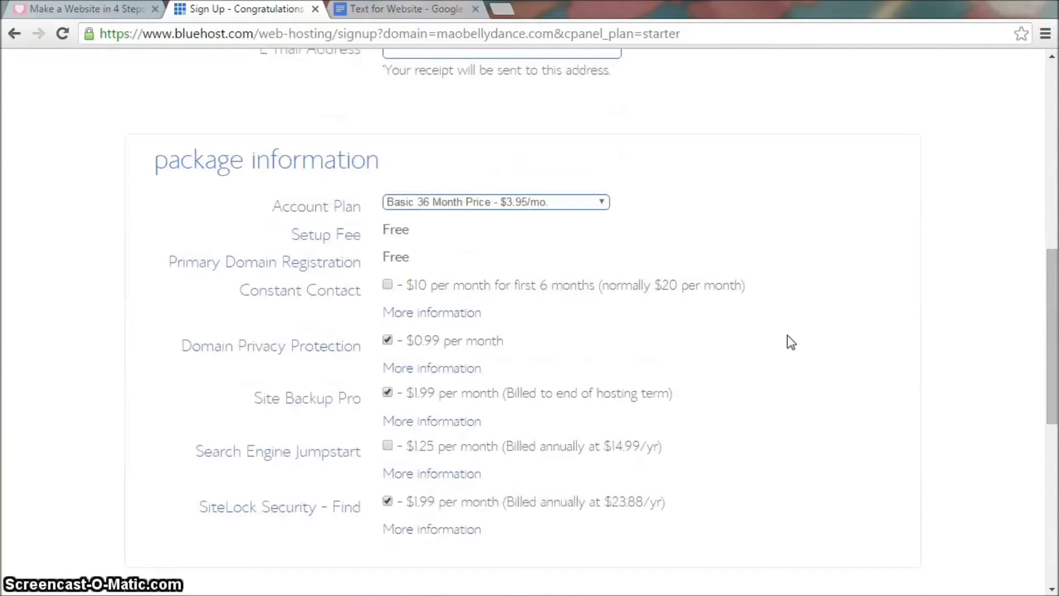
scroll(786, 335, "down", 2)
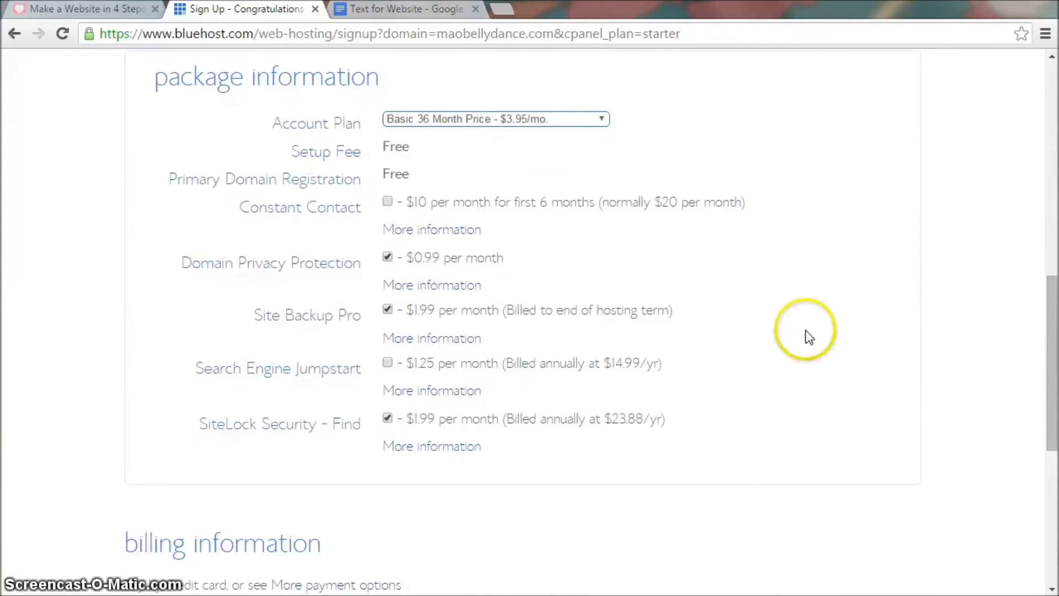
left_click(606, 120)
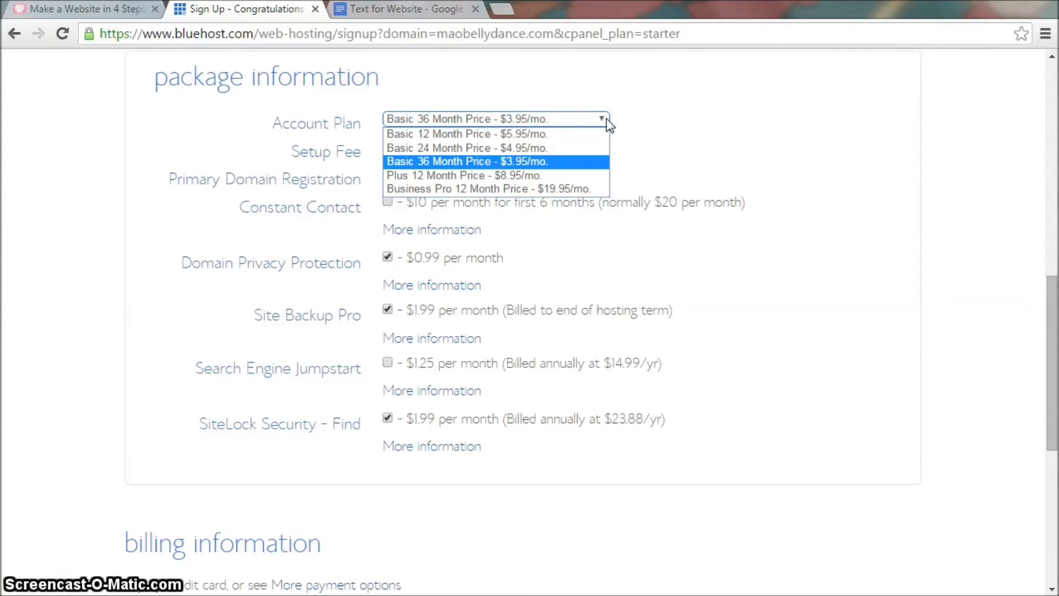
left_click(600, 121)
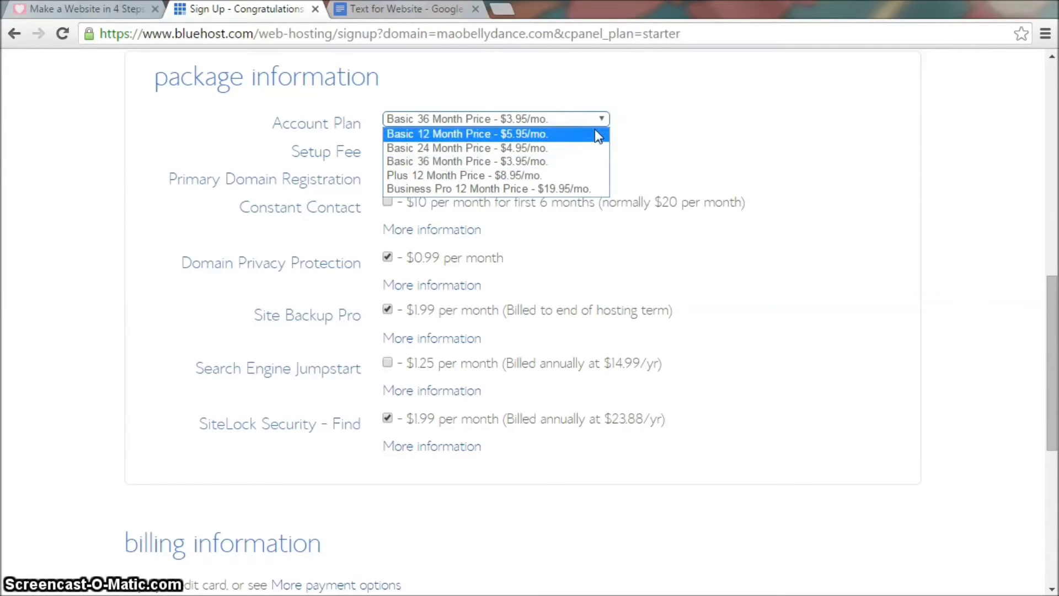
left_click(595, 133)
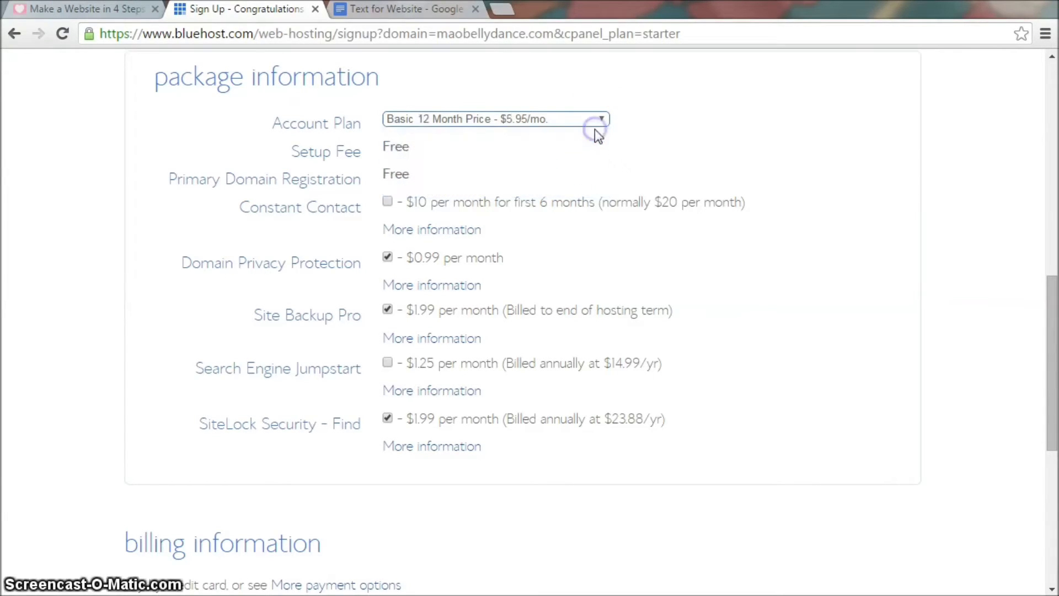
left_click(792, 182)
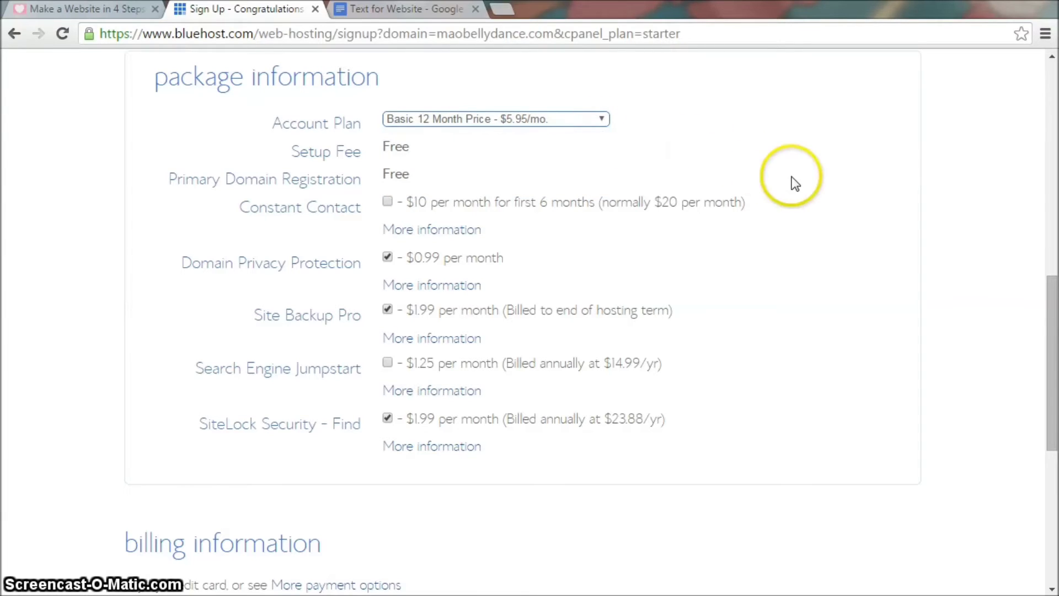
scroll(794, 183, "down", 1)
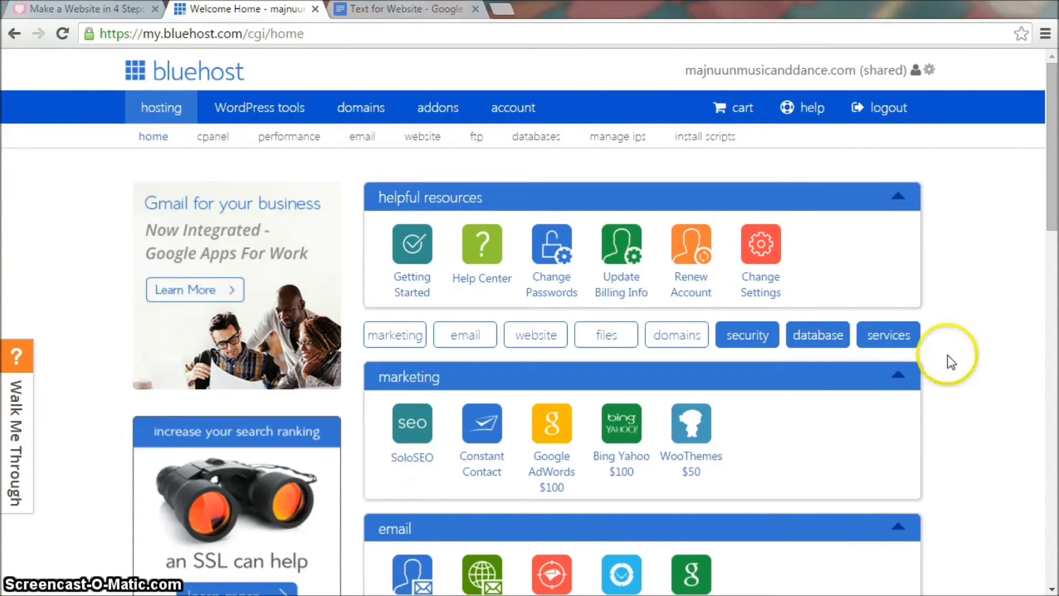
Step: Scroll to the website section of the hosting home page and choose Install WordPress
scroll(951, 362, "down", 6)
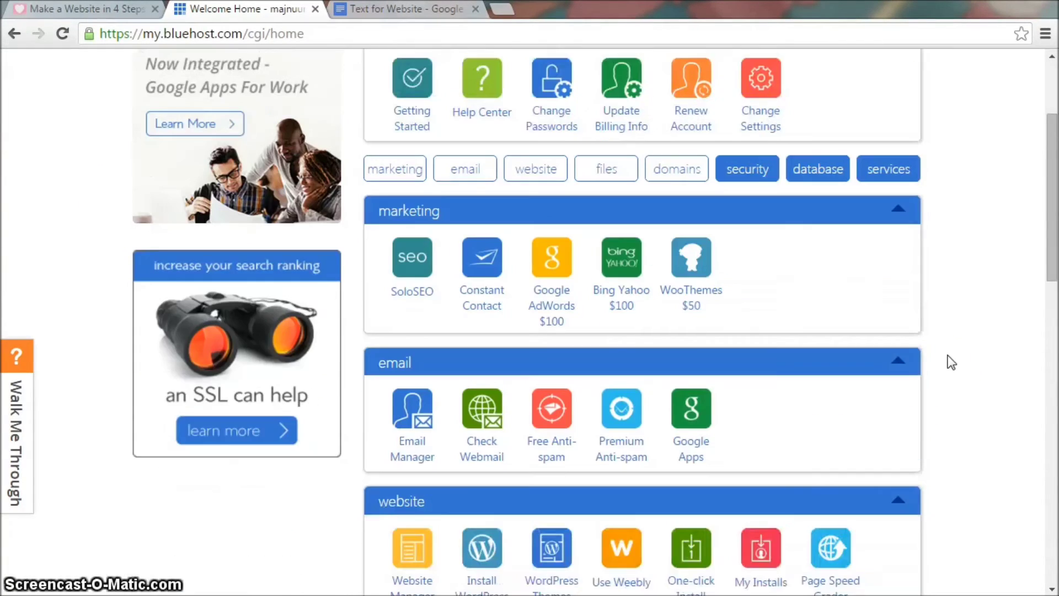
scroll(951, 361, "down", 3)
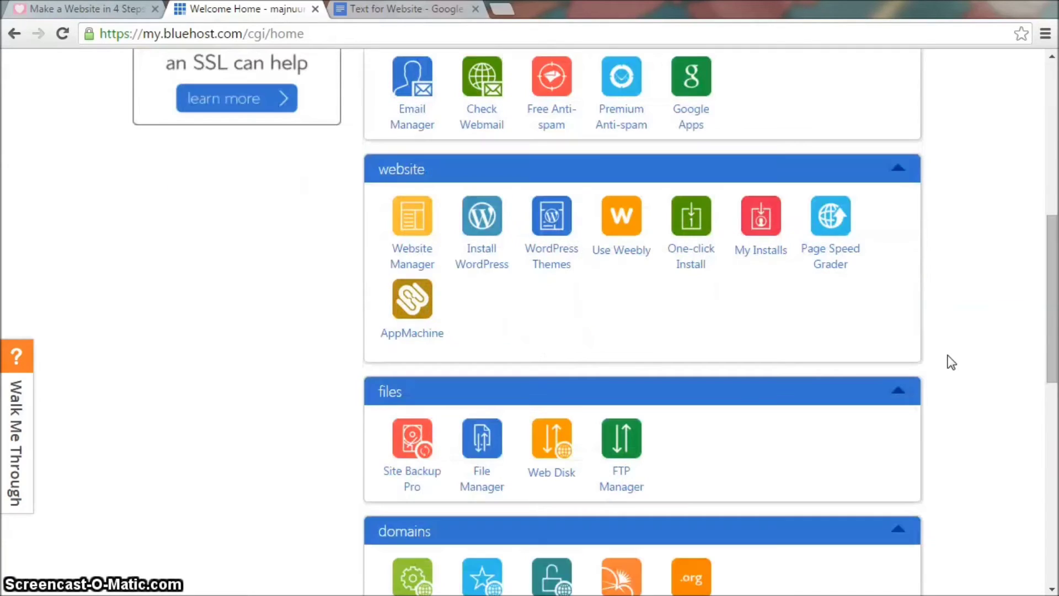
left_click(478, 223)
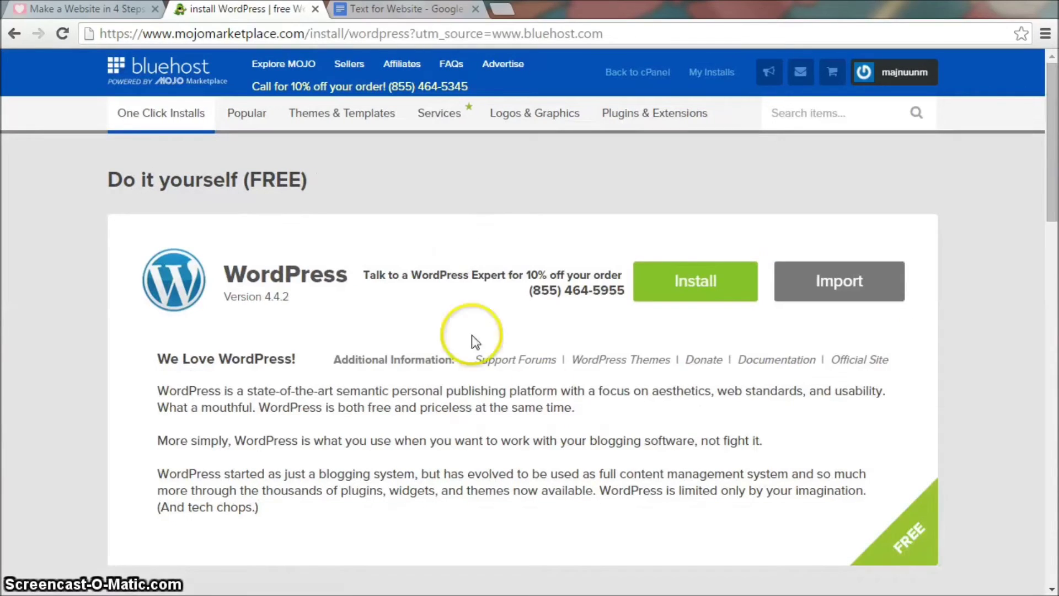
left_click(704, 282)
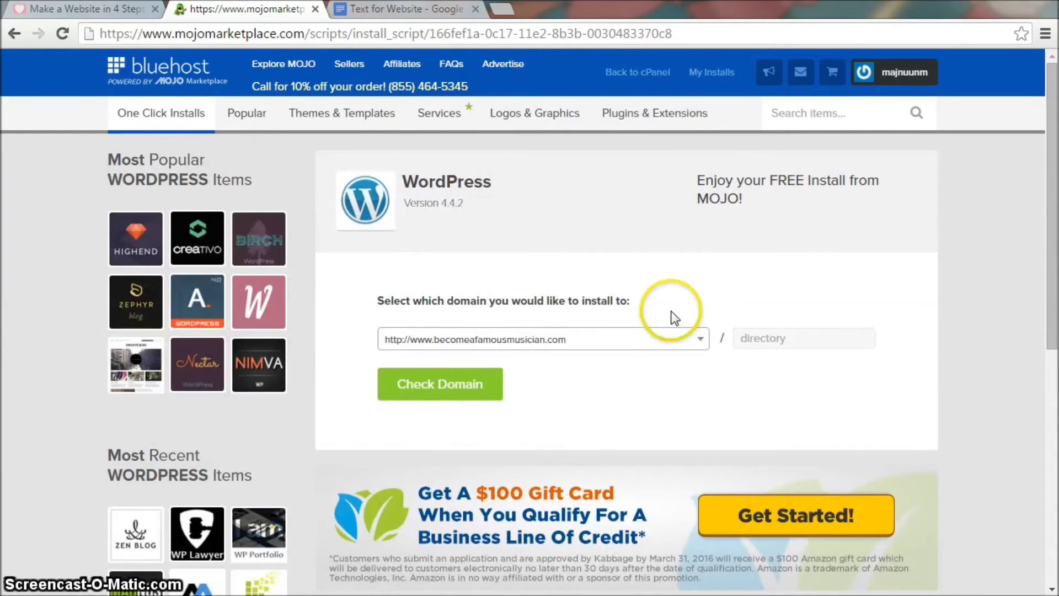
left_click(700, 340)
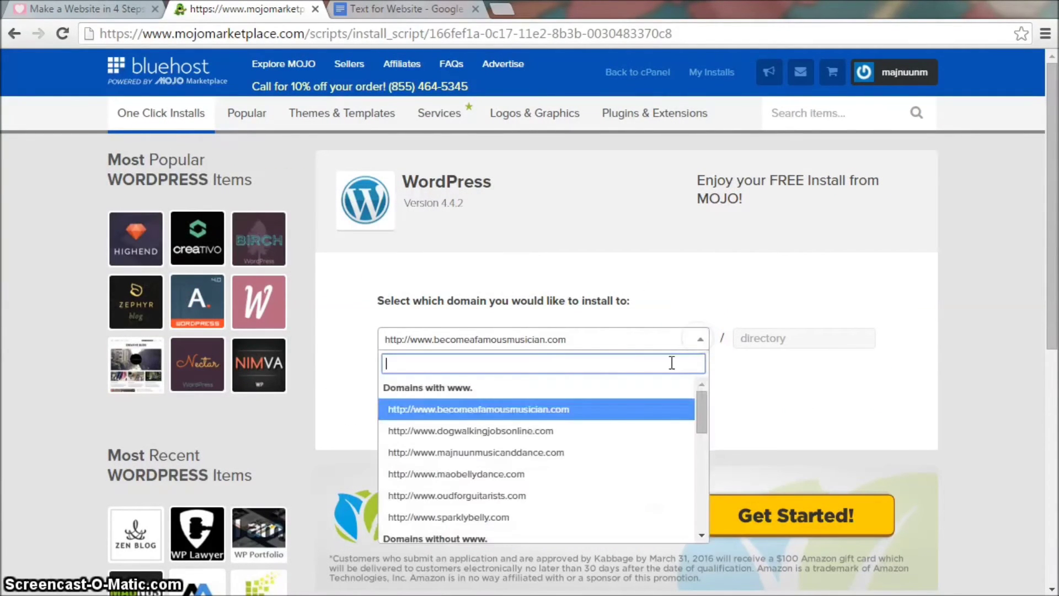
left_click(547, 478)
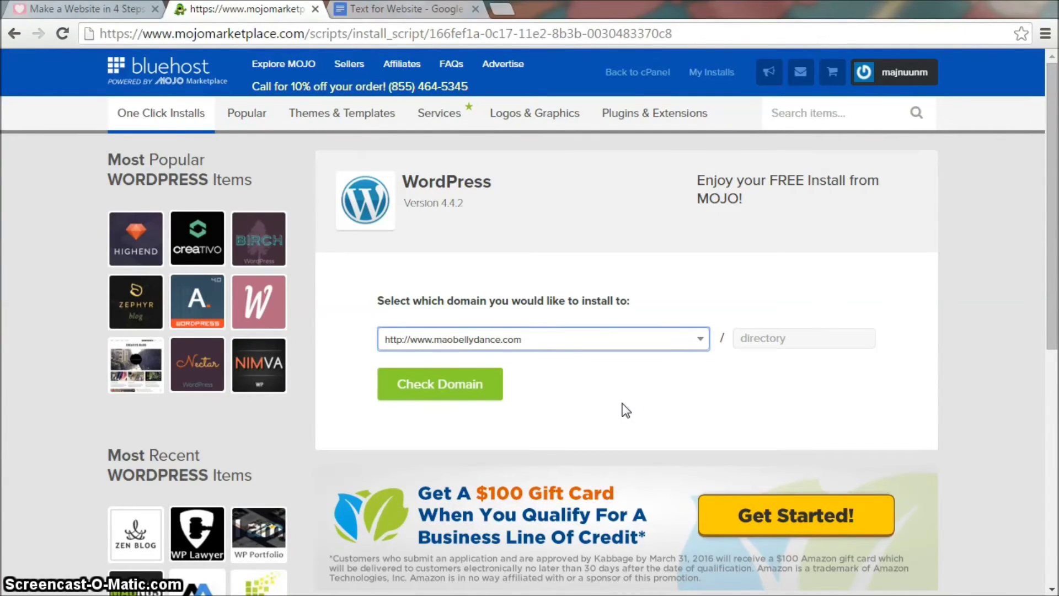
left_click(480, 388)
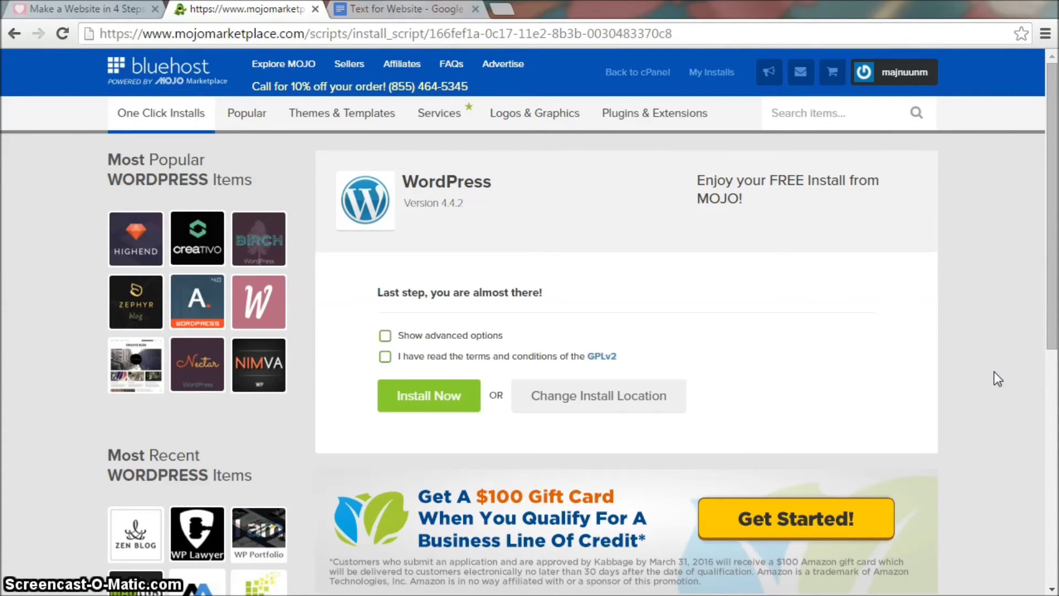
left_click(387, 335)
Step: Replace the site name with 'Mao: Belly Dancer in Vancouver, BC'
scroll(963, 353, "down", 2)
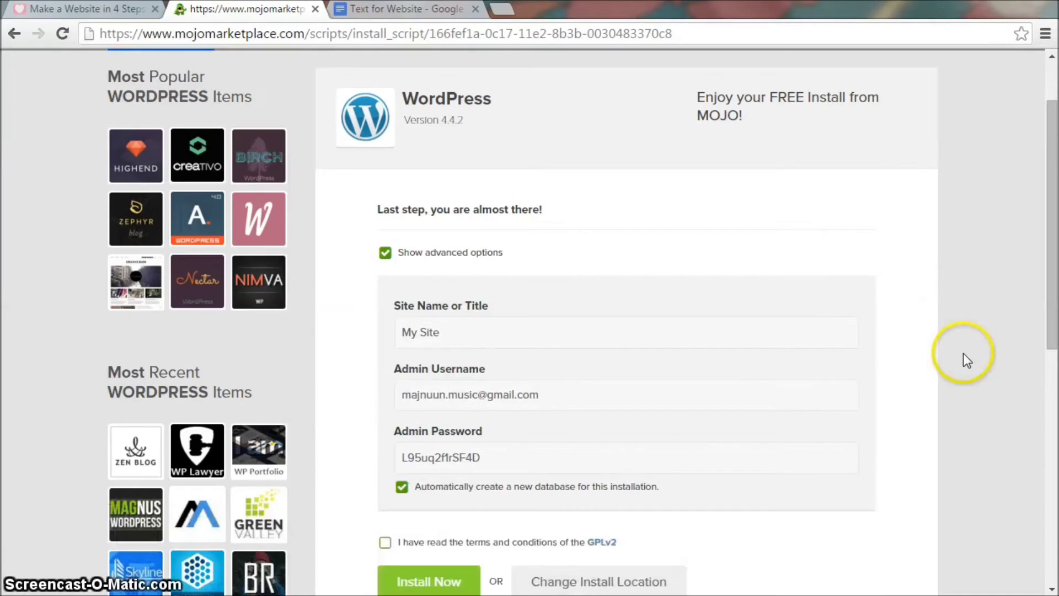
left_click_drag(367, 331, 900, 323)
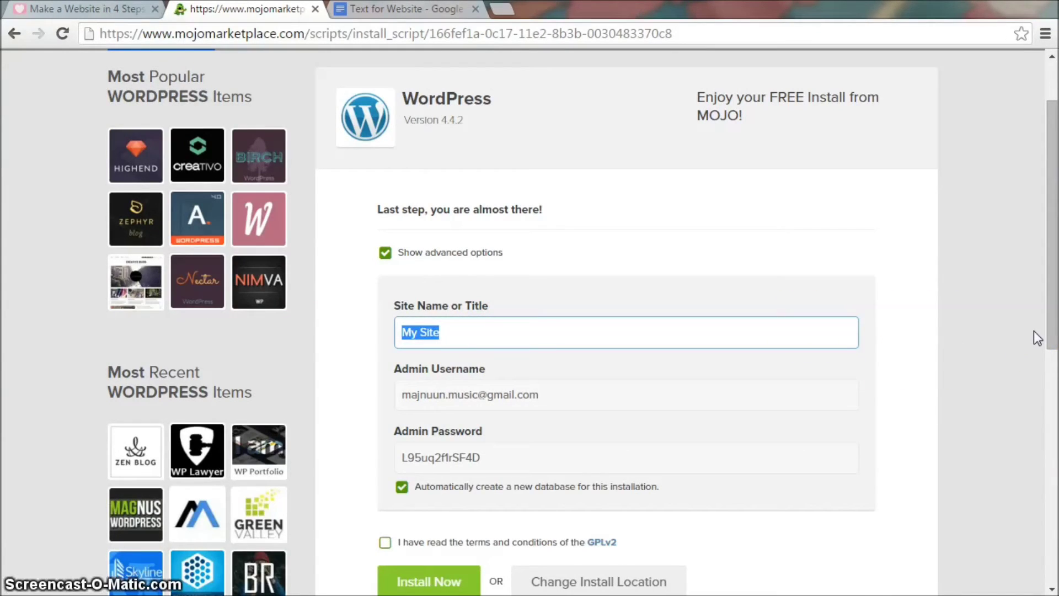
key("BackSpace")
type("M")
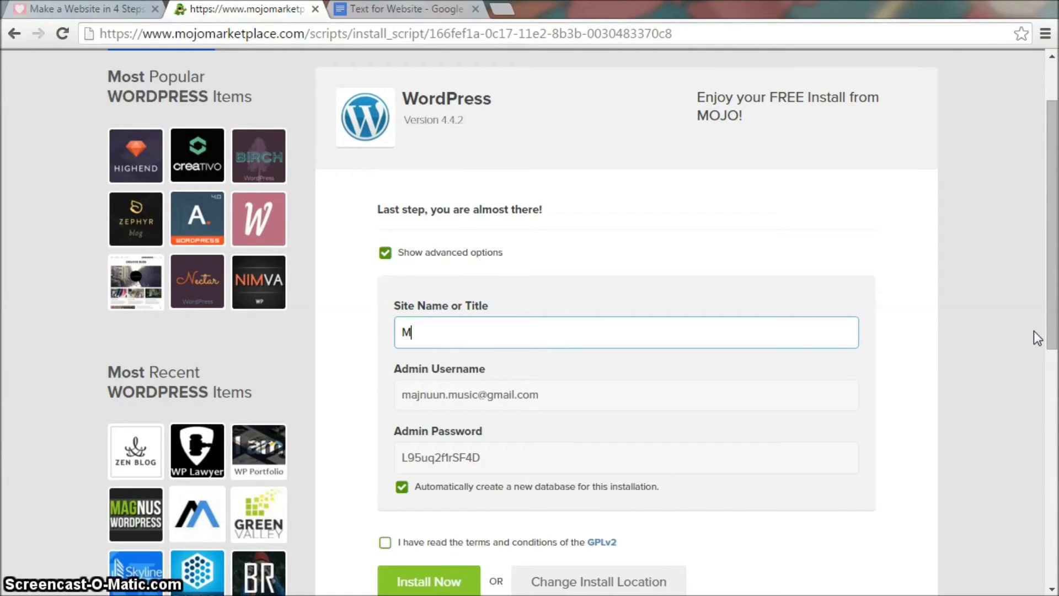
type("ao: Belly Dancer in Vanco")
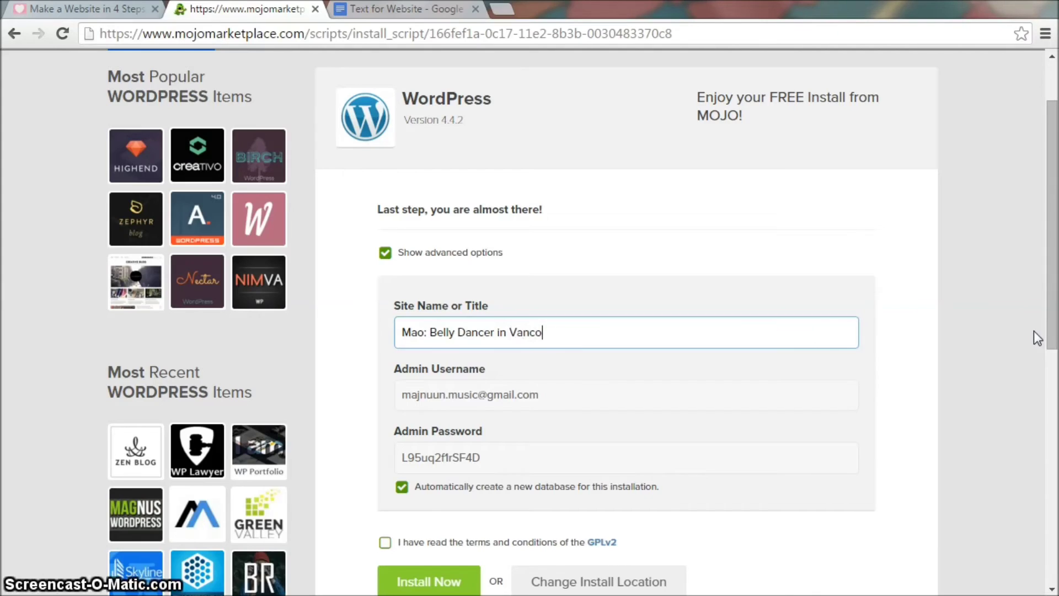
type("uver, BC")
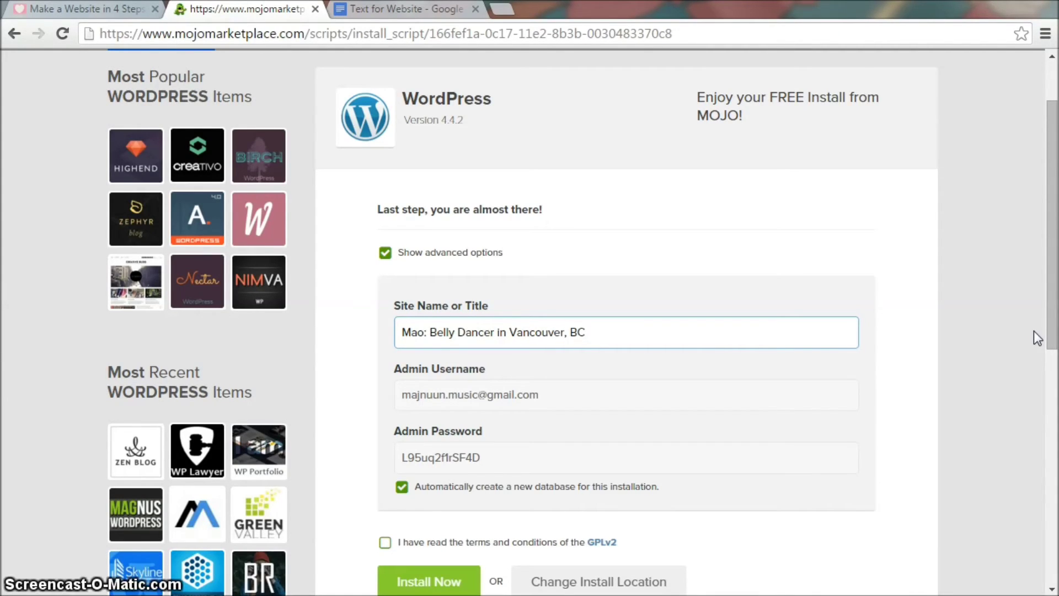
Step: Set the admin username to admin and clear the generated admin password
left_click(667, 393)
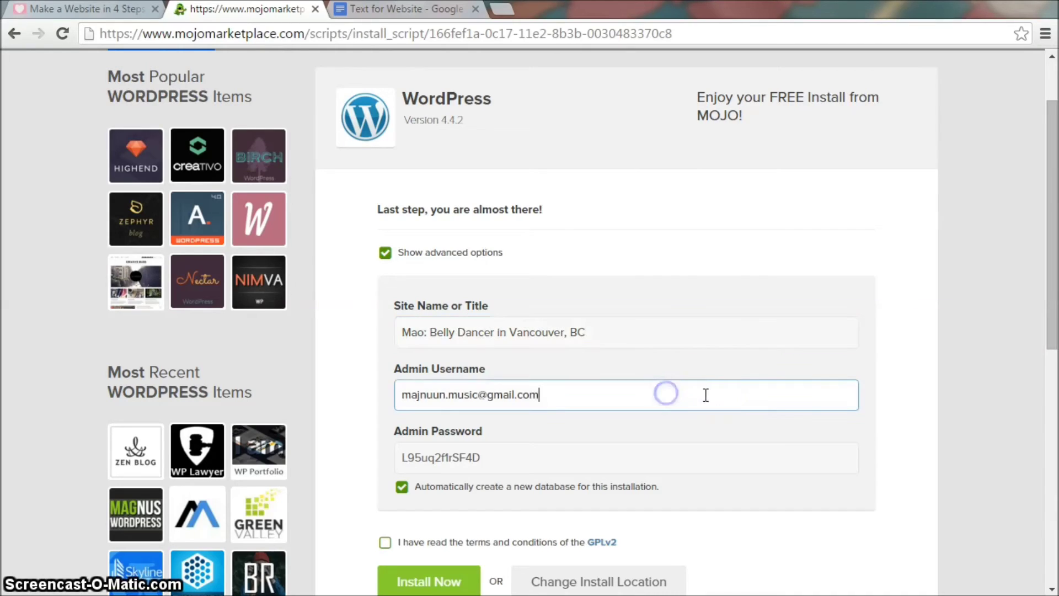
left_click_drag(381, 390, 834, 418)
type("admin")
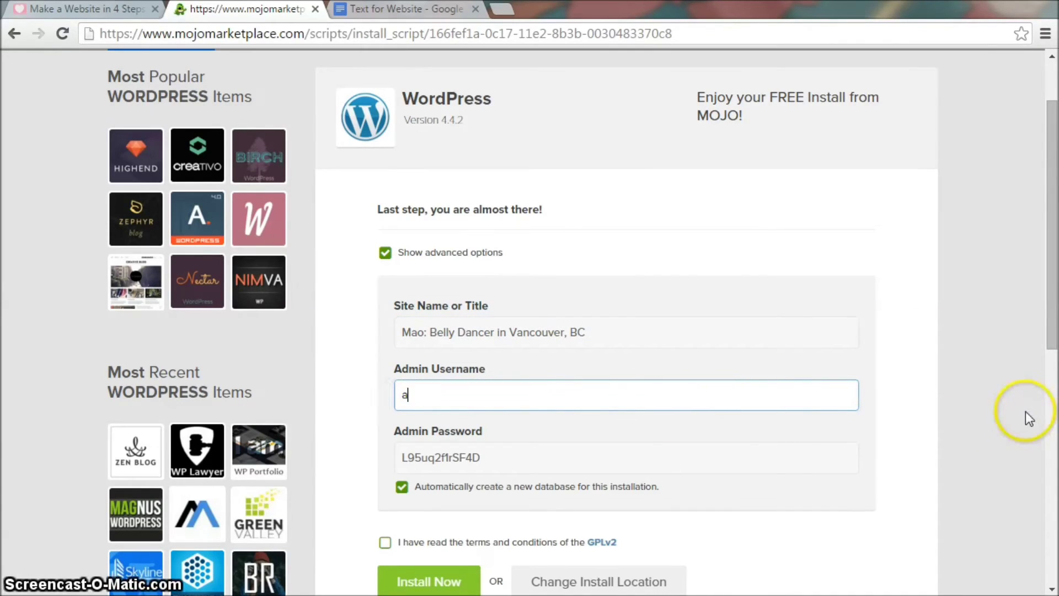
left_click(991, 411)
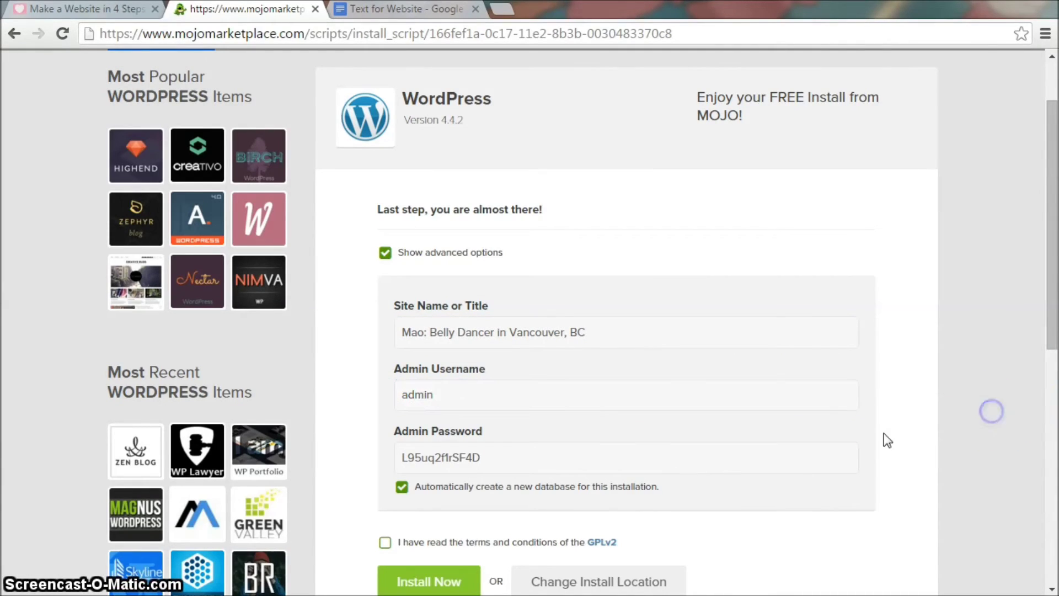
left_click(824, 455)
left_click_drag(495, 455, 376, 444)
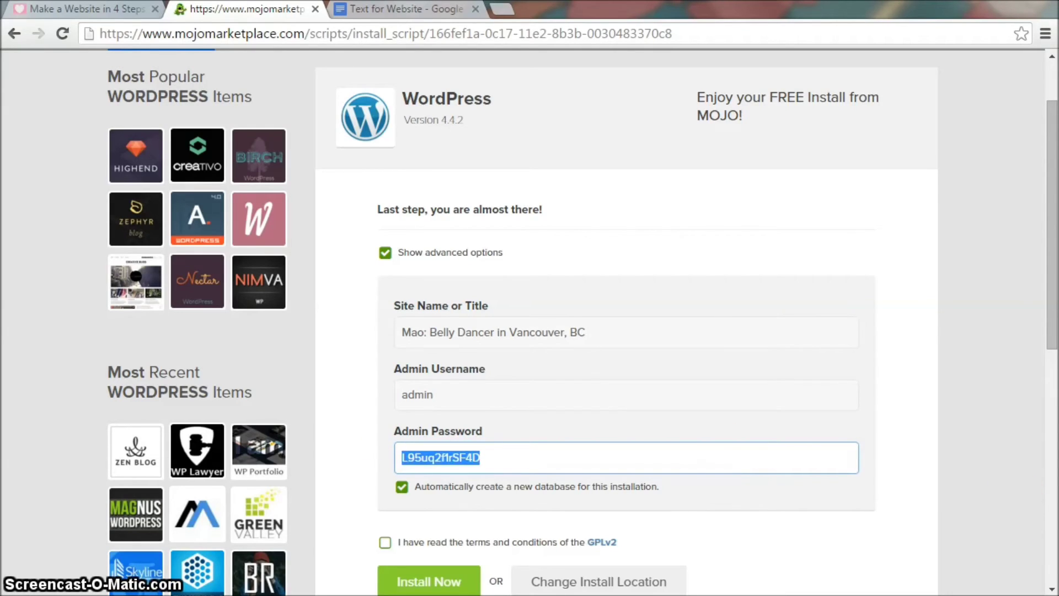
key("BackSpace")
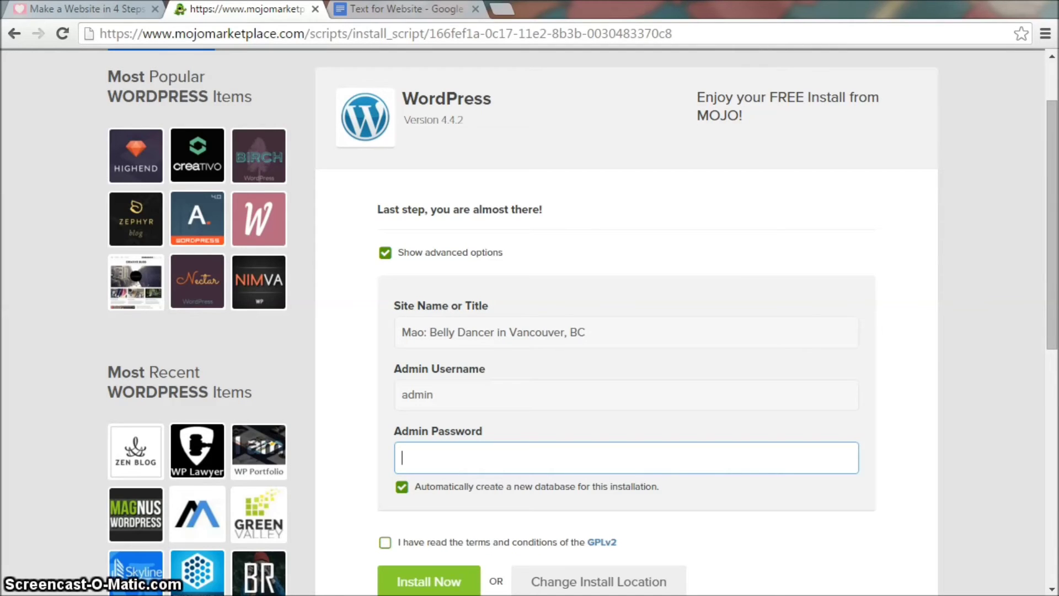
Step: Accept the GPLv2 terms and start the WordPress installation
left_click(393, 539)
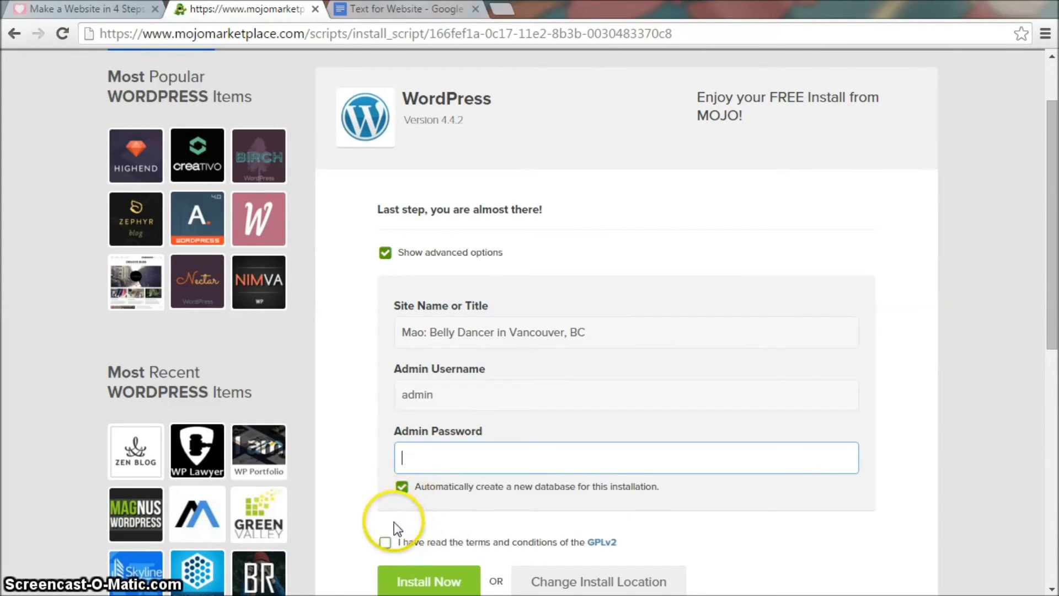
left_click(385, 542)
left_click(437, 580)
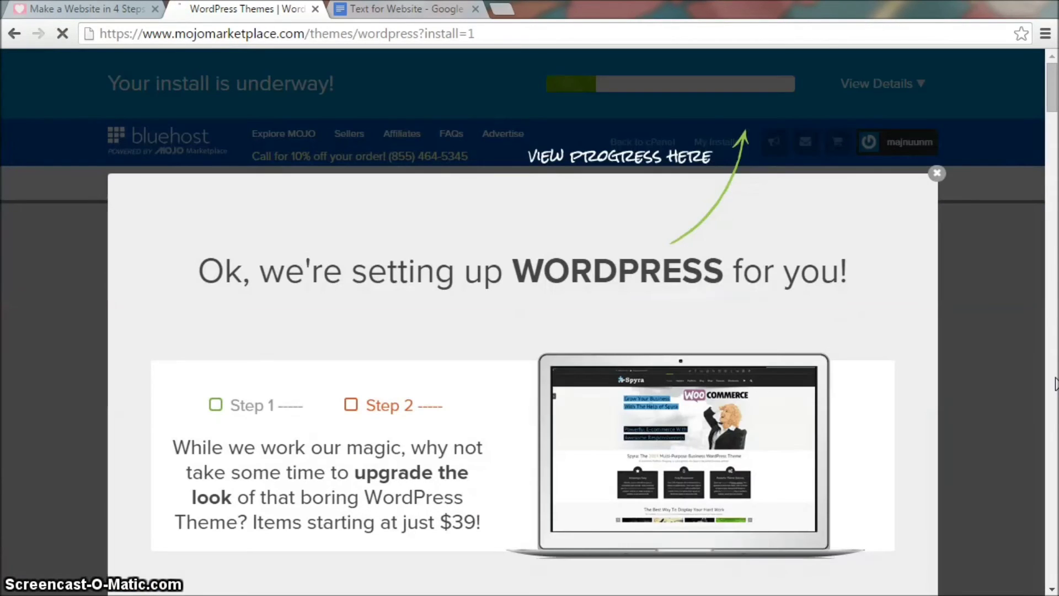
Step: Dismiss the theme promotion overlay until the install-complete banner shows, then open a new tab
left_click(963, 147)
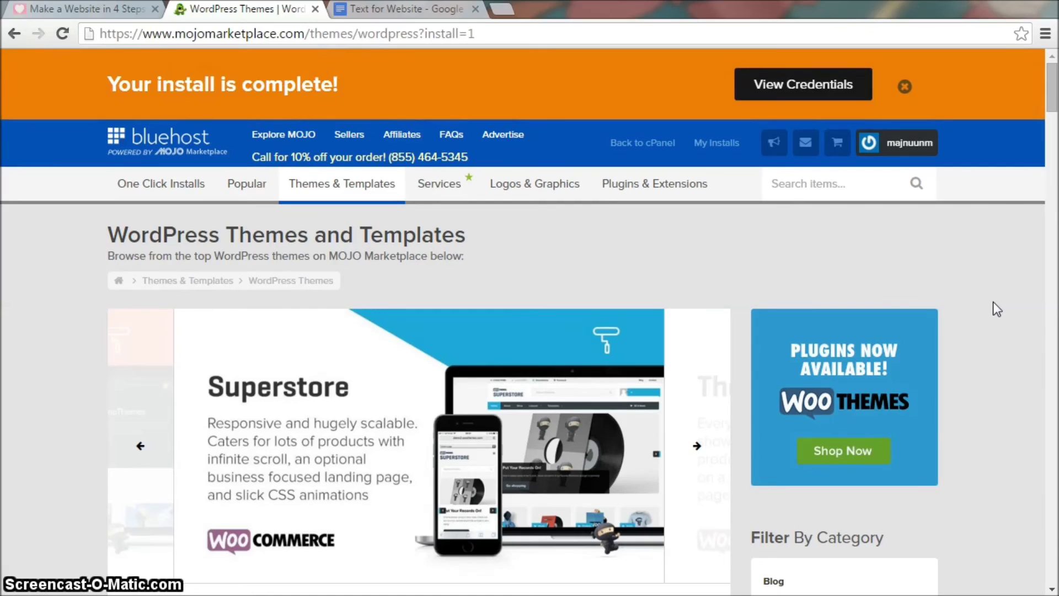
left_click(498, 9)
Step: Load maobellydance.com's Coming Soon page, then log in at /wp-admin as admin
type("maobellydance.co")
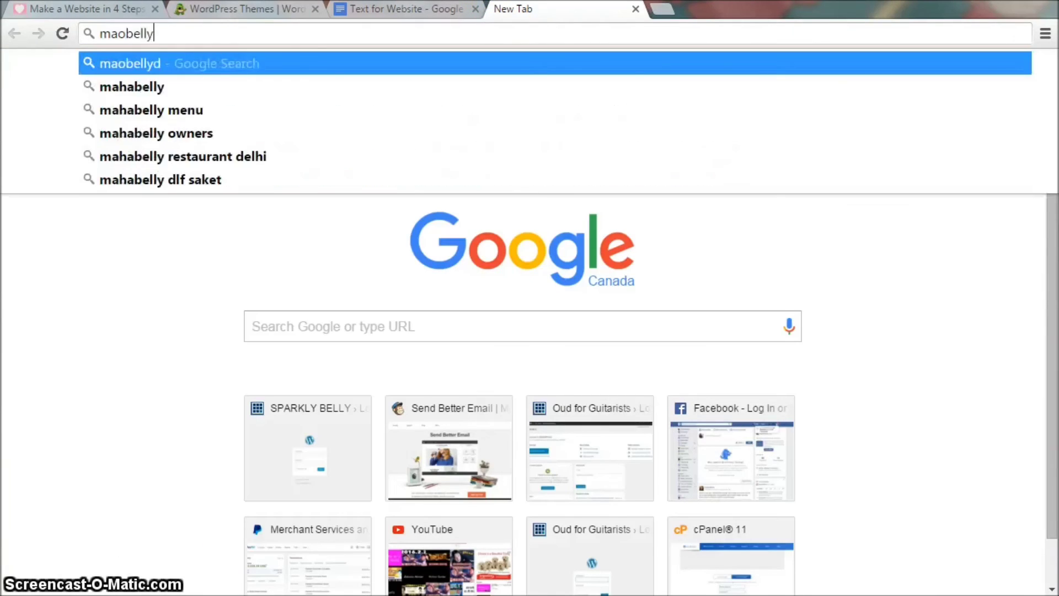
type("m")
key("Return")
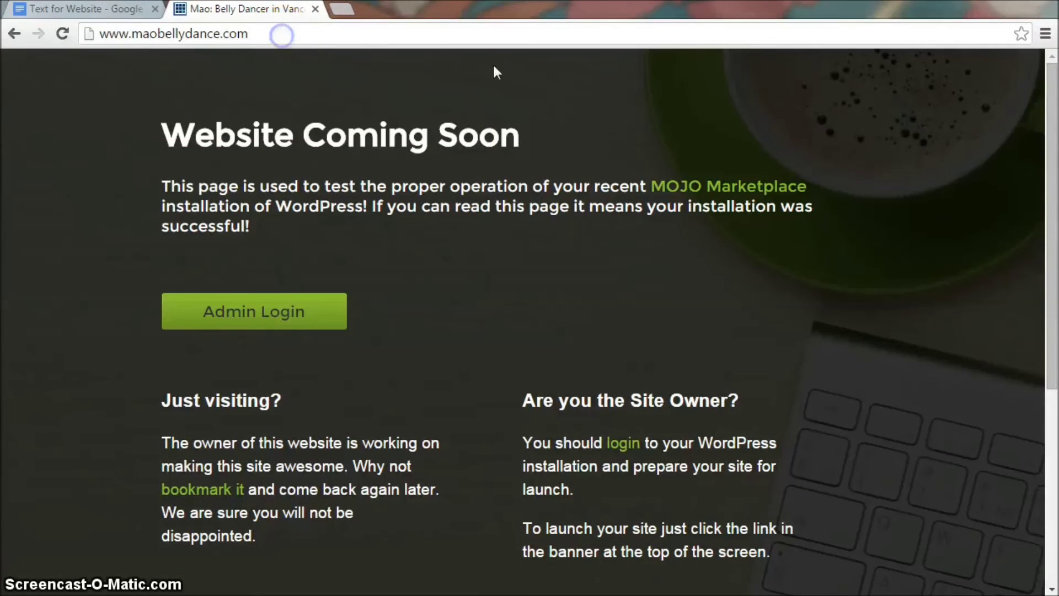
type("/")
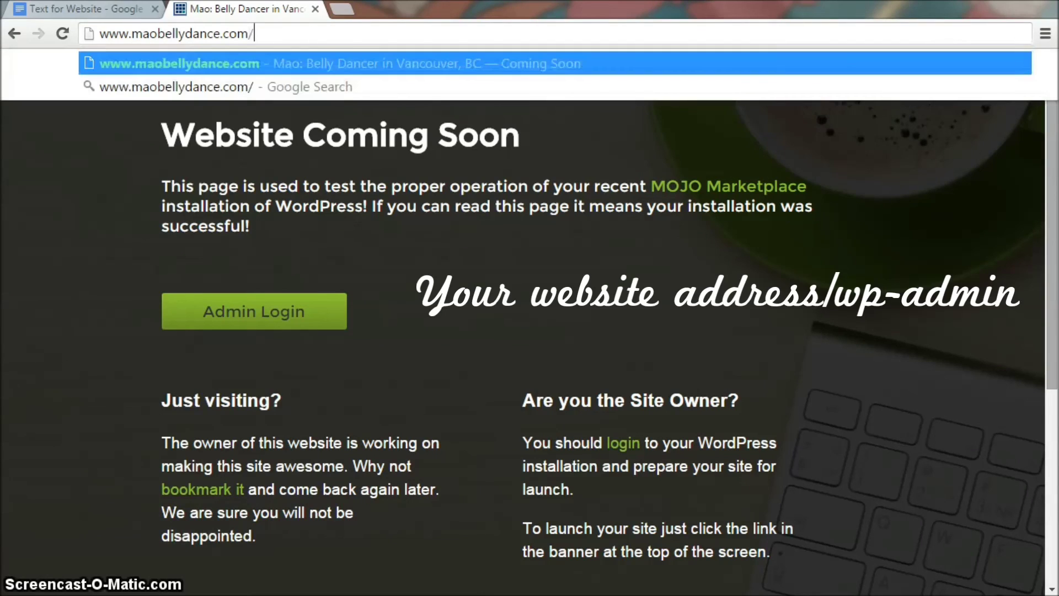
type("wp-admin")
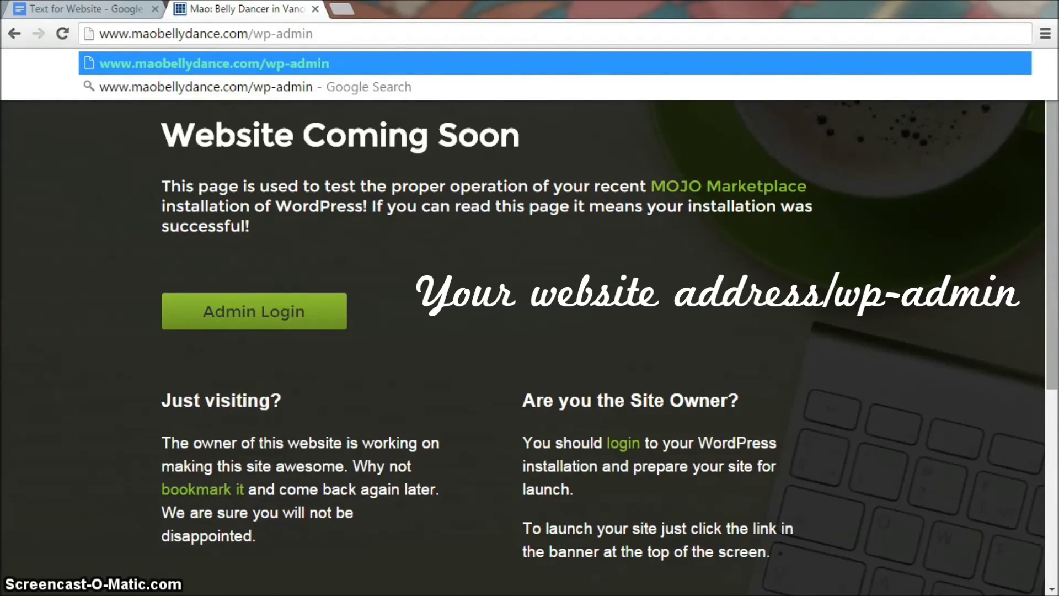
key("Return")
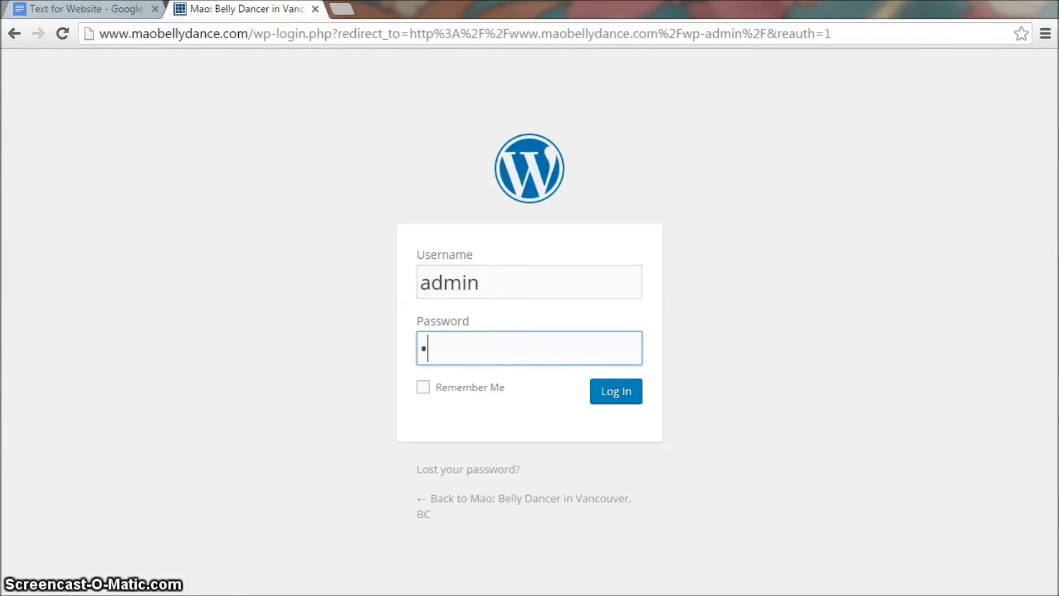
left_click(613, 400)
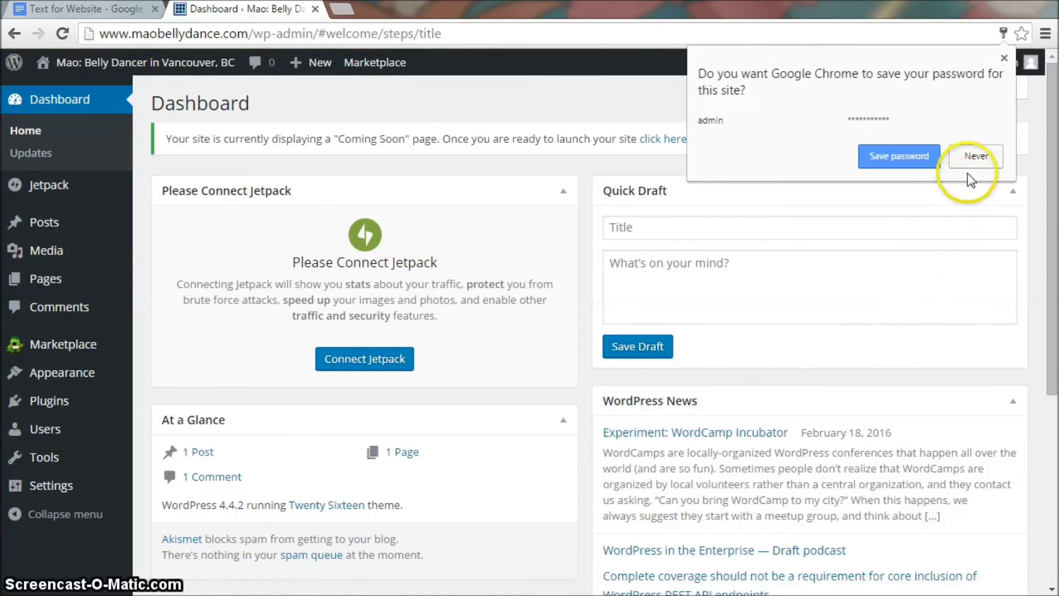
Step: Decline Chrome's save-password prompt and choose Visit Site from the site-name menu
left_click(976, 156)
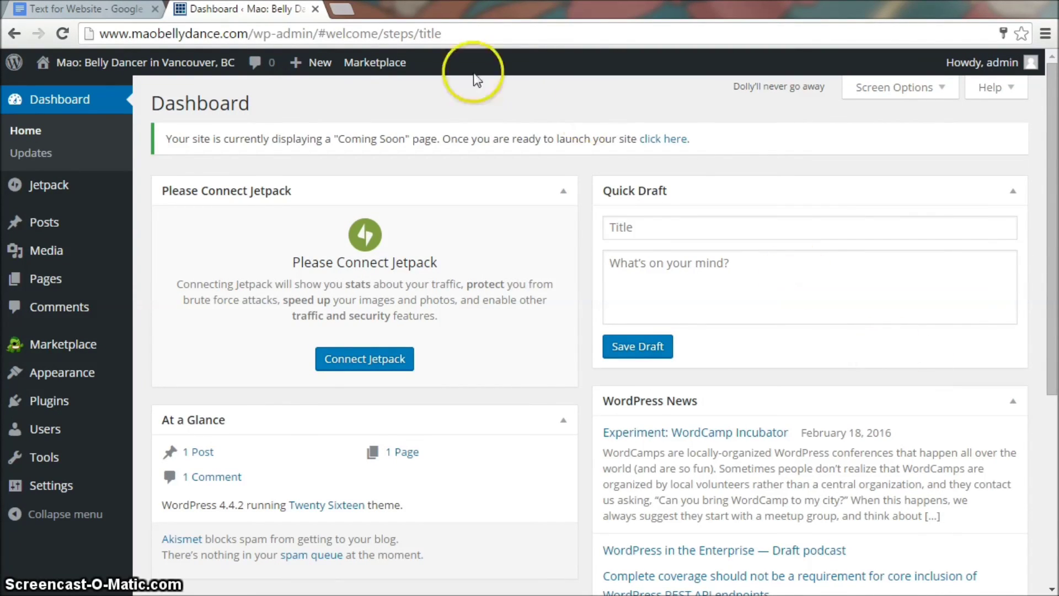
mouse_move(47, 53)
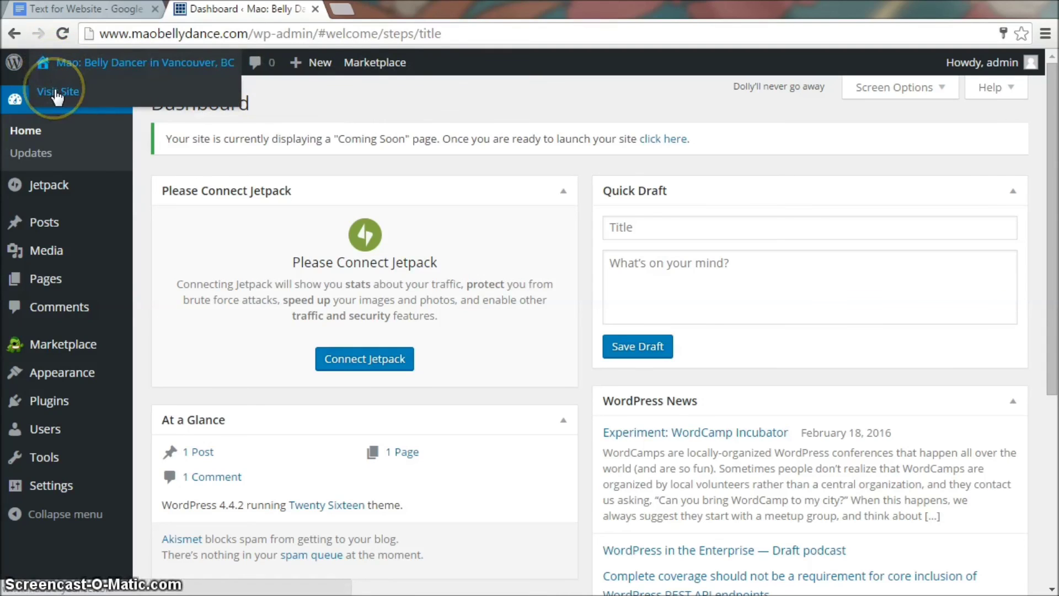
left_click(57, 93)
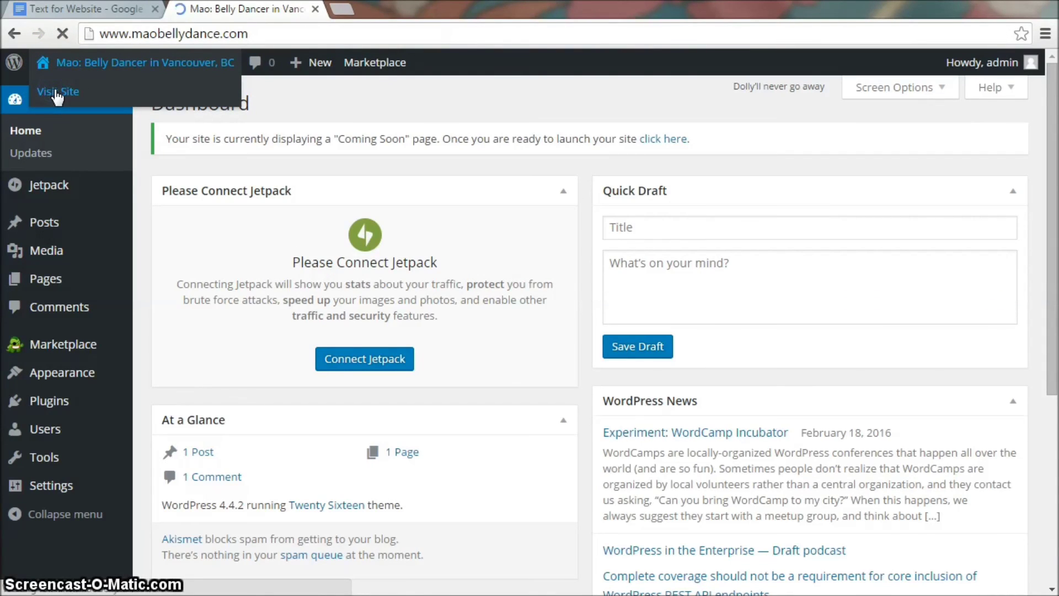